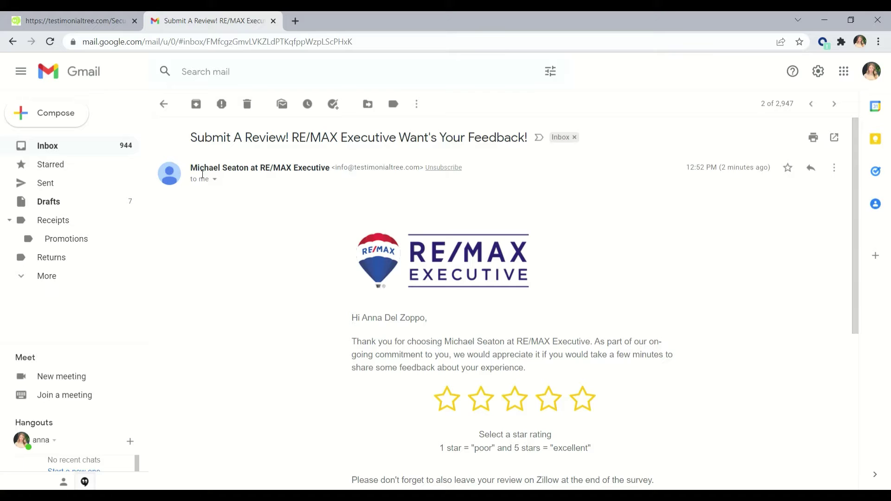
{"action": "mouse_move", "coordinate": [195, 171]}
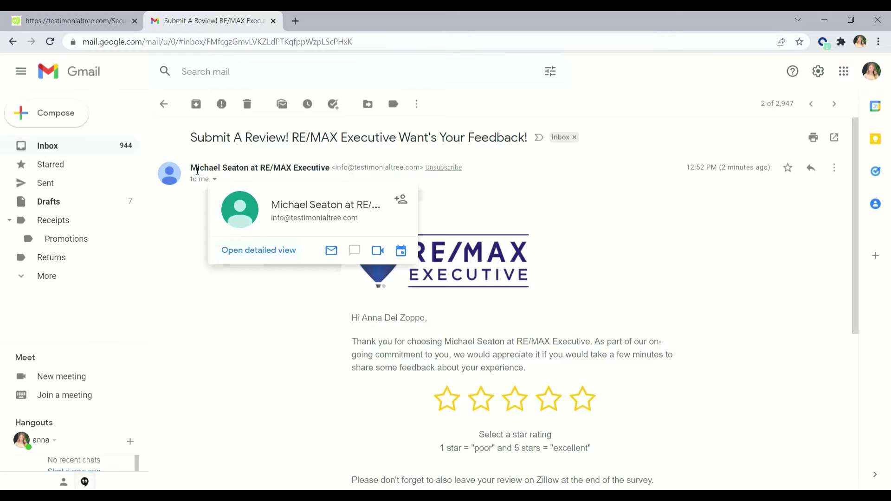
{"action": "left_click_drag", "start_coordinate": [195, 171], "coordinate": [250, 172]}
{"action": "scroll", "coordinate": [362, 287], "scroll_direction": "down", "scroll_amount": 1}
{"action": "left_click_drag", "start_coordinate": [362, 259], "coordinate": [689, 255]}
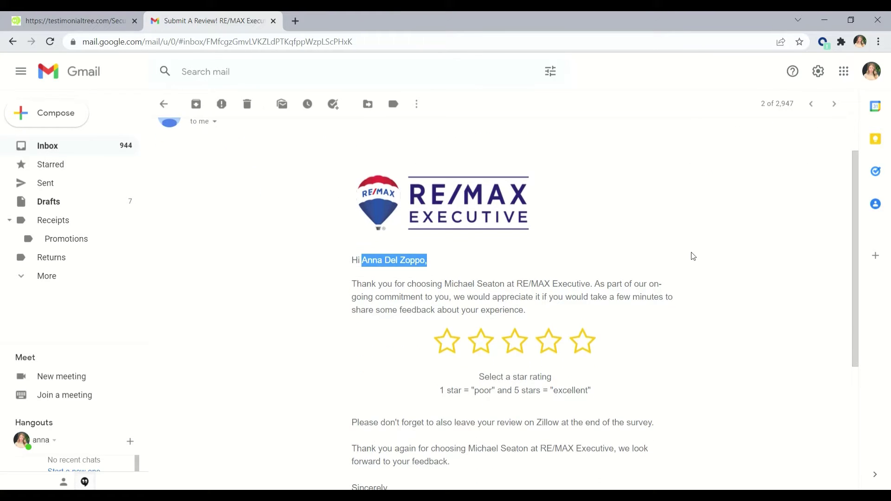
{"action": "scroll", "coordinate": [692, 255], "scroll_direction": "down", "scroll_amount": 1}
{"action": "scroll", "coordinate": [692, 254], "scroll_direction": "down", "scroll_amount": 3}
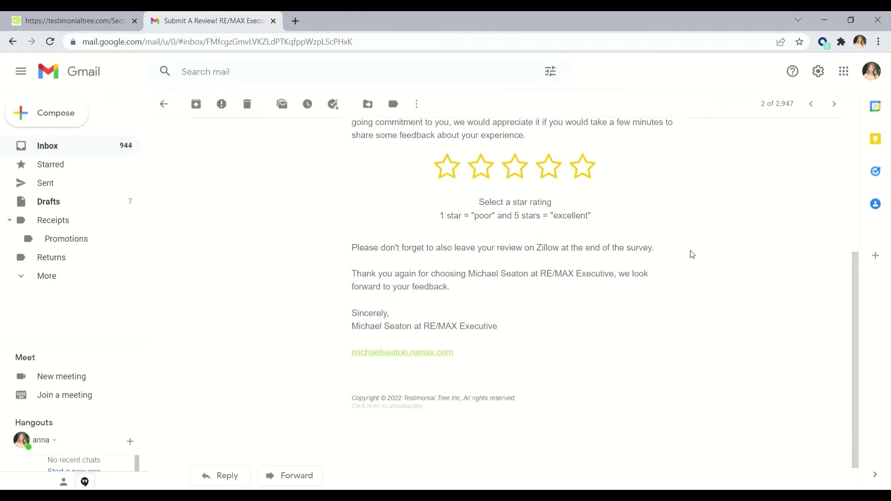
{"action": "scroll", "coordinate": [692, 254], "scroll_direction": "up", "scroll_amount": 4}
{"action": "left_click", "coordinate": [377, 267]}
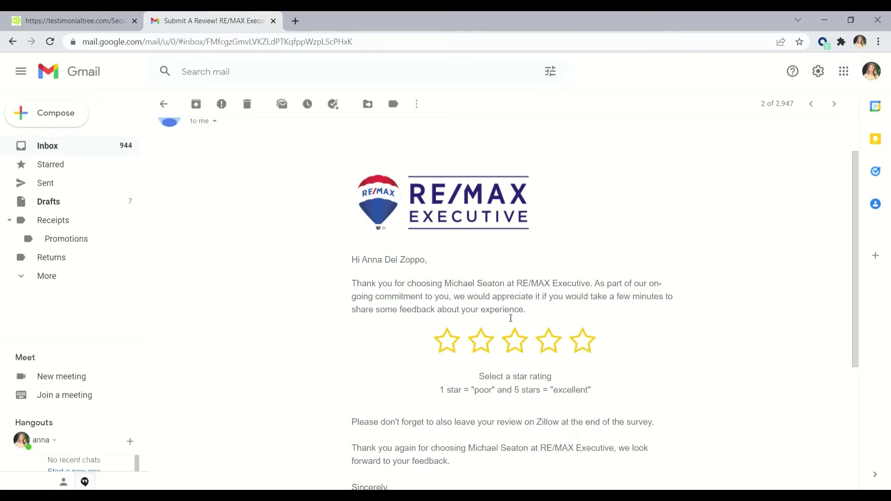
{"action": "scroll", "coordinate": [510, 315], "scroll_direction": "down", "scroll_amount": 1}
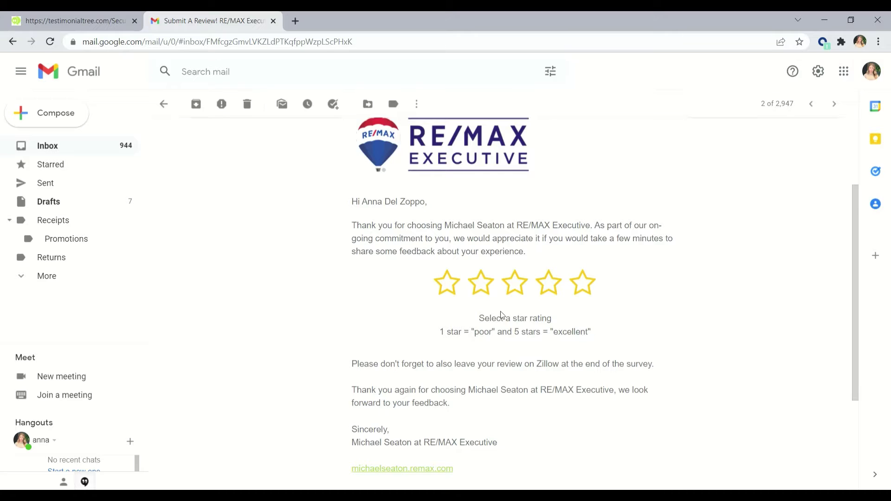
{"action": "scroll", "coordinate": [505, 317], "scroll_direction": "down", "scroll_amount": 1}
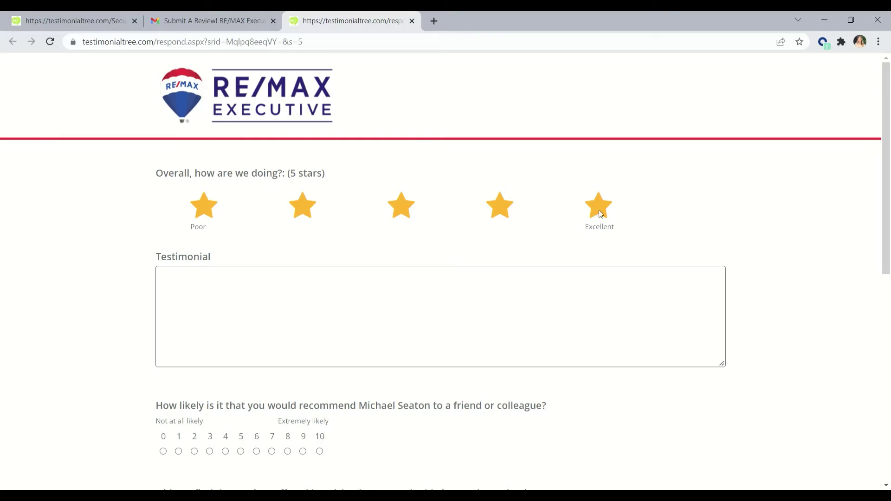
- Try a four-star rating, then return to five stars, where the text box reads Testimonial
{"action": "left_click", "coordinate": [476, 220]}
{"action": "left_click", "coordinate": [599, 209]}
{"action": "left_click_drag", "start_coordinate": [214, 261], "coordinate": [153, 261]}
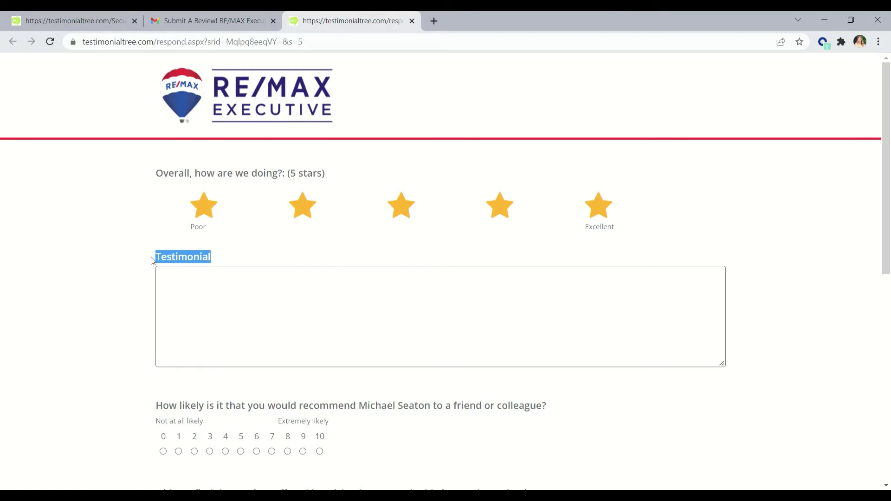
{"action": "left_click", "coordinate": [373, 250]}
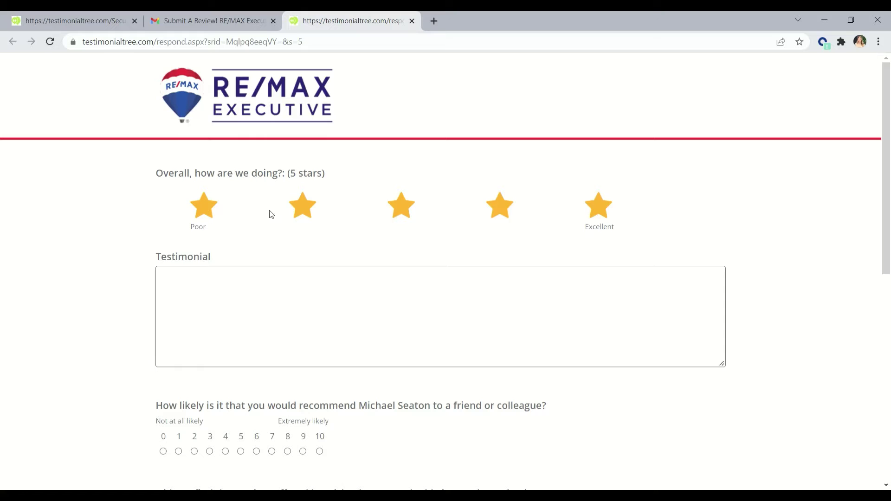
- Drop the rating to three stars, where the text box is labelled Feedback instead
{"action": "left_click", "coordinate": [402, 207]}
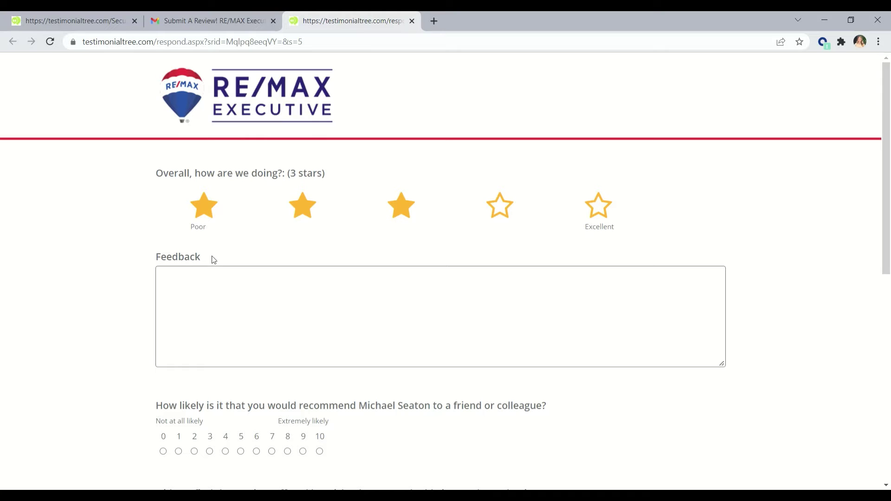
{"action": "left_click_drag", "start_coordinate": [214, 259], "coordinate": [159, 255]}
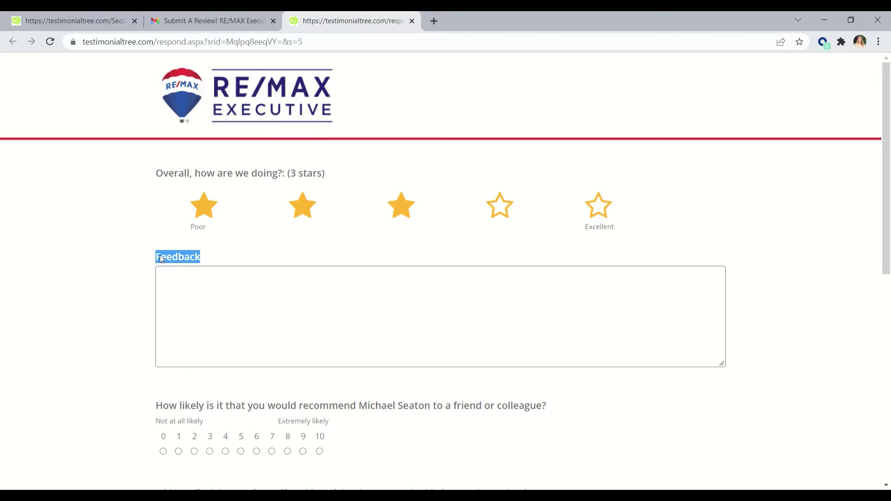
{"action": "left_click", "coordinate": [329, 251]}
{"action": "left_click_drag", "start_coordinate": [198, 258], "coordinate": [146, 254]}
{"action": "left_click", "coordinate": [209, 262]}
- Raise the rating back to five stars and place the cursor in the Testimonial box
{"action": "left_click", "coordinate": [500, 210]}
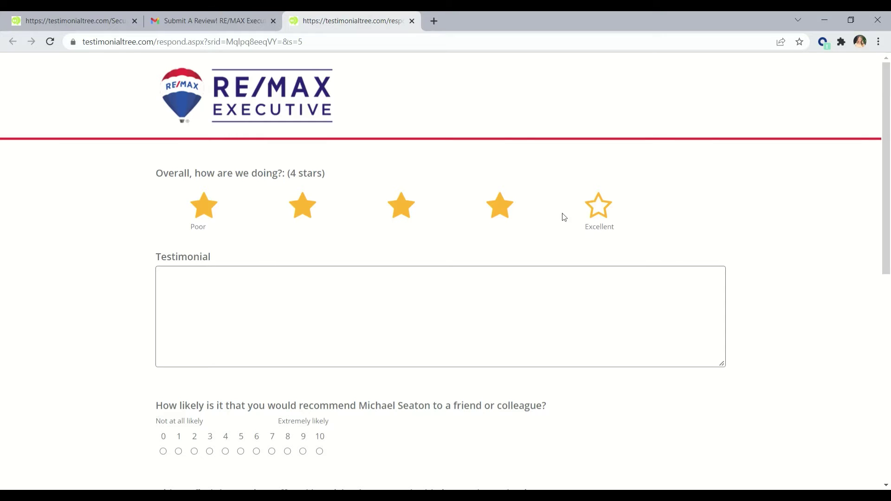
{"action": "left_click", "coordinate": [598, 208]}
{"action": "left_click_drag", "start_coordinate": [218, 261], "coordinate": [163, 261]}
{"action": "left_click", "coordinate": [200, 278]}
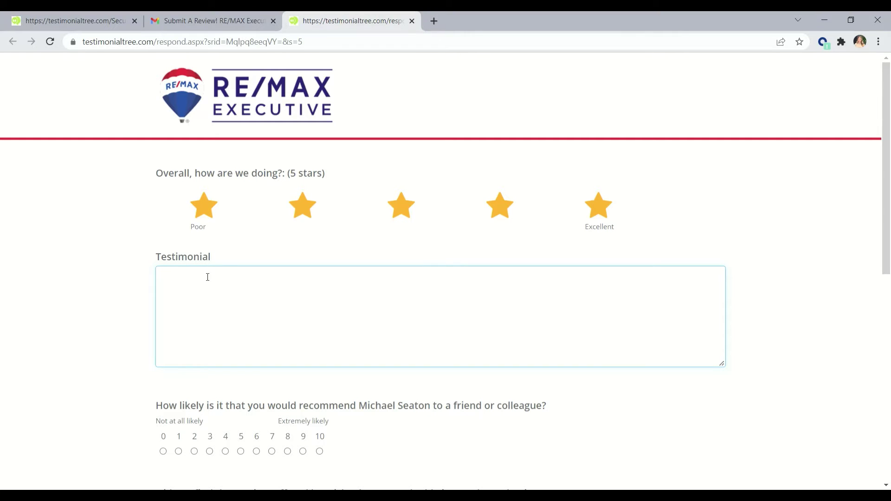
- Write the testimonial 'Michael was great!'
{"action": "type", "text": "Michael was great!"}
{"action": "scroll", "coordinate": [214, 297], "scroll_direction": "down", "scroll_amount": 1}
{"action": "scroll", "coordinate": [213, 297], "scroll_direction": "down", "scroll_amount": 3}
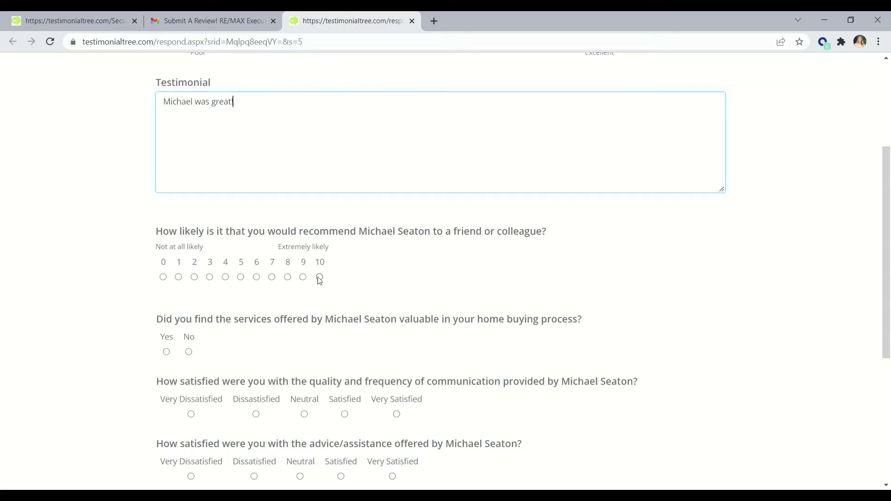
- Answer 10, Yes and Very Satisfied on every survey question, then submit it
{"action": "left_click", "coordinate": [319, 276]}
{"action": "left_click", "coordinate": [166, 351]}
{"action": "left_click", "coordinate": [396, 413]}
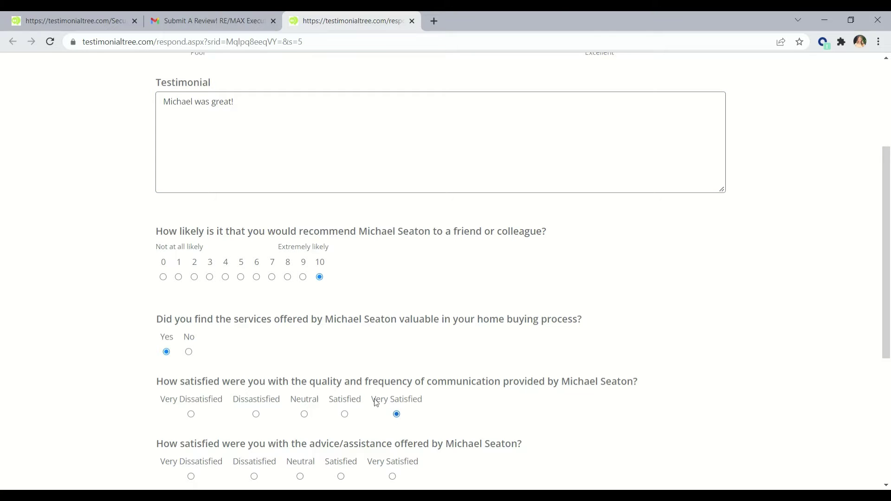
{"action": "scroll", "coordinate": [374, 399], "scroll_direction": "down", "scroll_amount": 3}
{"action": "left_click", "coordinate": [392, 360]}
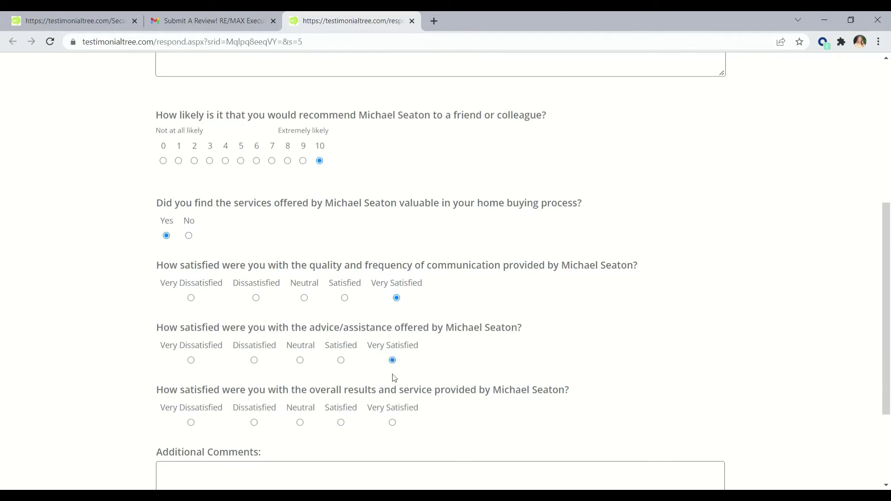
{"action": "left_click", "coordinate": [392, 422]}
{"action": "scroll", "coordinate": [329, 394], "scroll_direction": "down", "scroll_amount": 3}
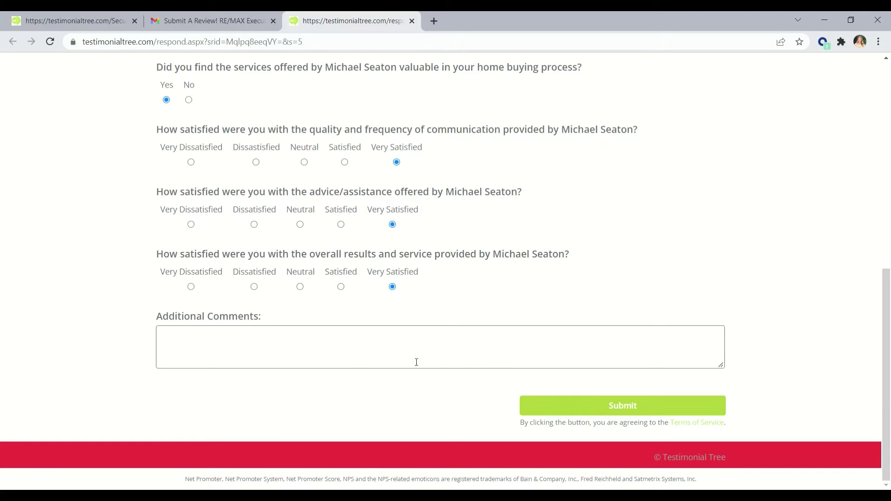
{"action": "left_click", "coordinate": [564, 407]}
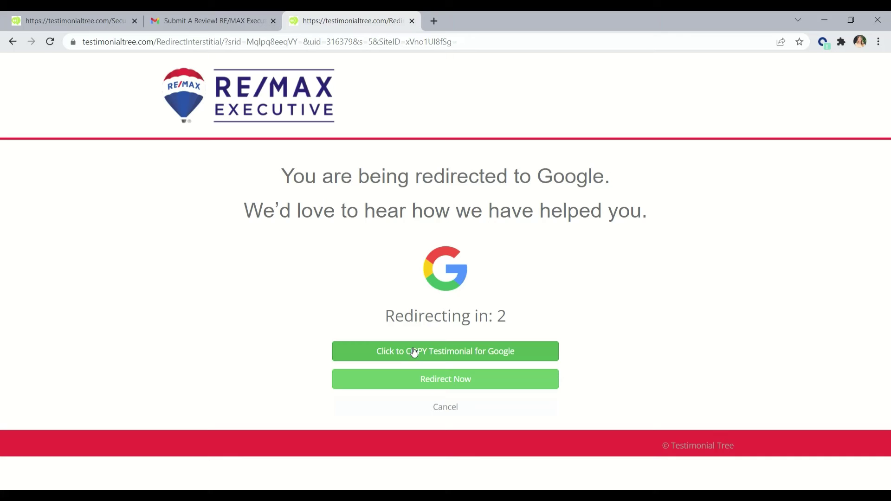
- Paste the copied testimonial into the Google review and give it five stars
{"action": "left_click", "coordinate": [436, 352]}
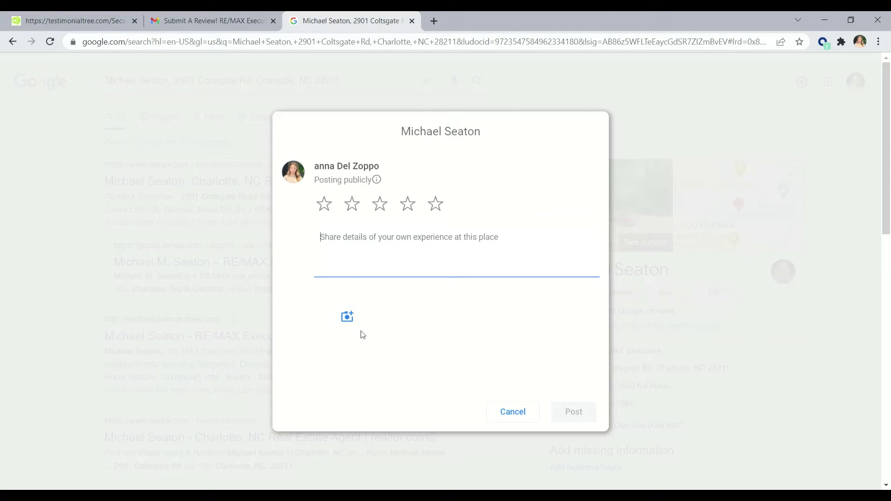
{"action": "type", "text": "Michael was great!"}
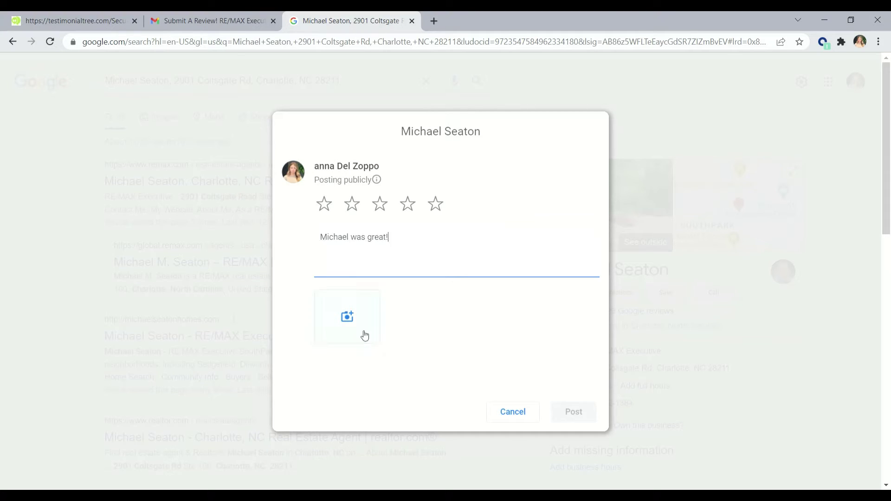
{"action": "left_click", "coordinate": [435, 205]}
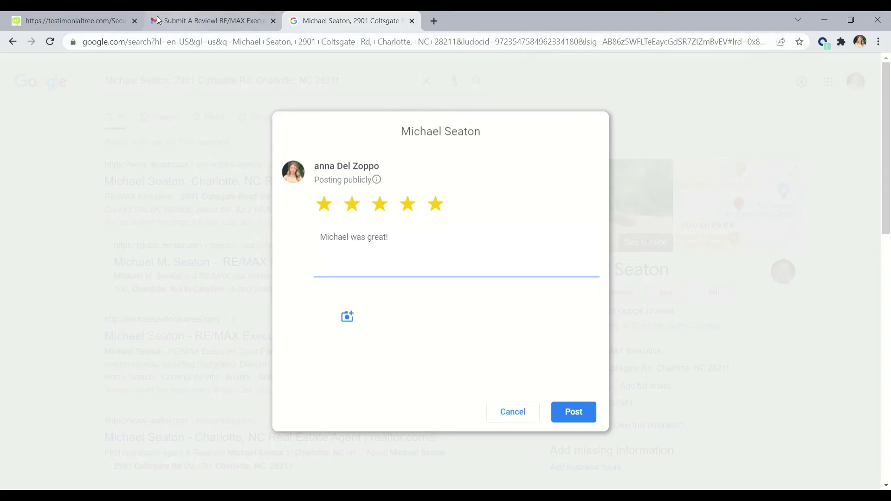
- Return to the Testimonial Tree dashboard and open Review Generation > Manage
{"action": "left_click", "coordinate": [73, 26]}
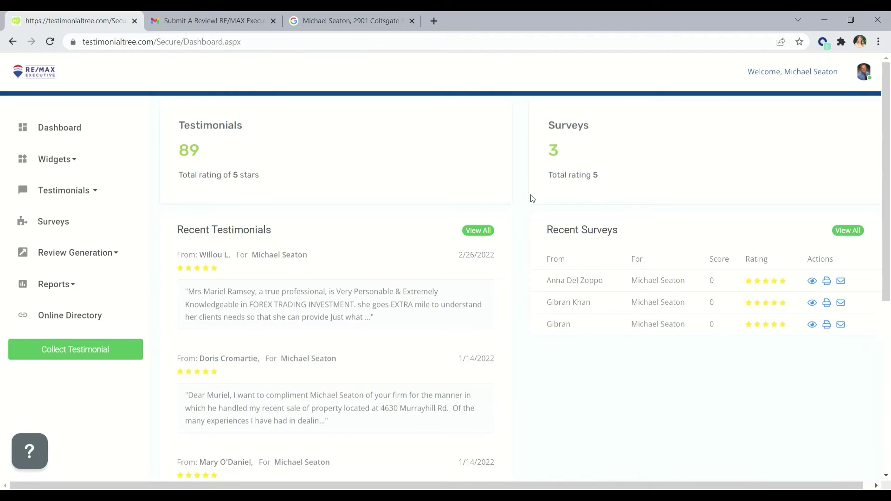
{"action": "left_click", "coordinate": [89, 254]}
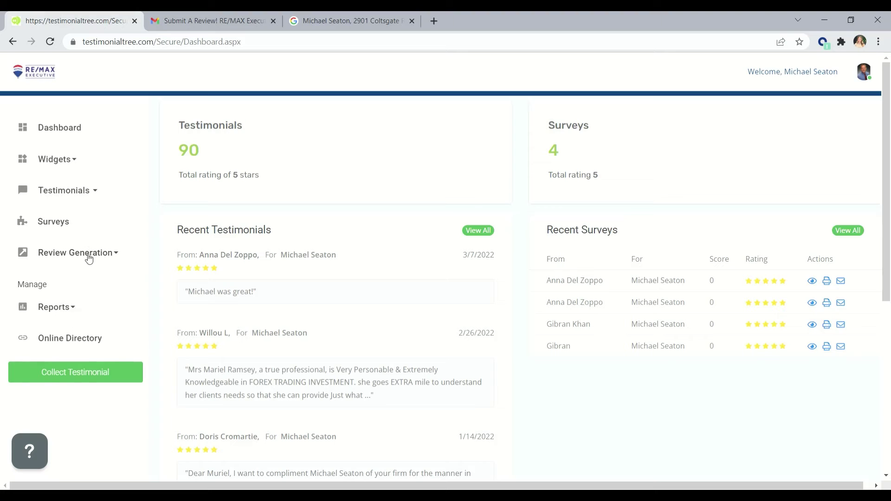
{"action": "left_click", "coordinate": [34, 291]}
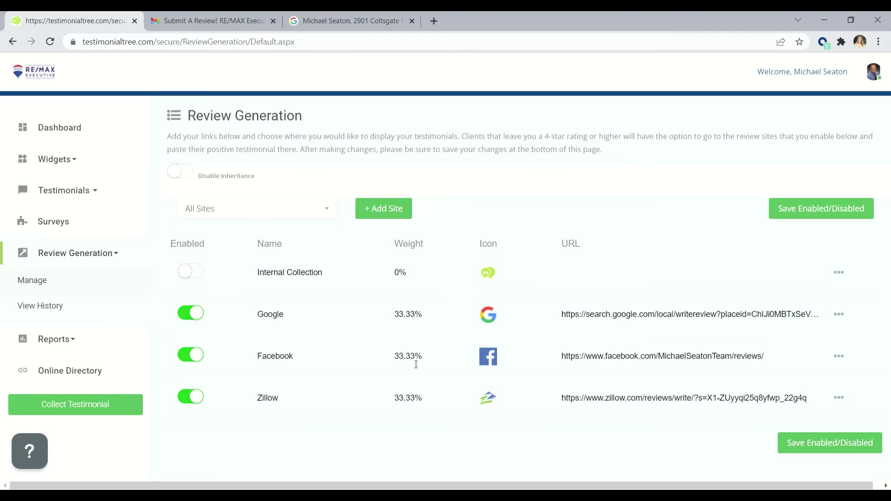
- Check Google's 33.33% weight and the Google and Zillow entries in the review sites list
{"action": "triple_click", "coordinate": [402, 321]}
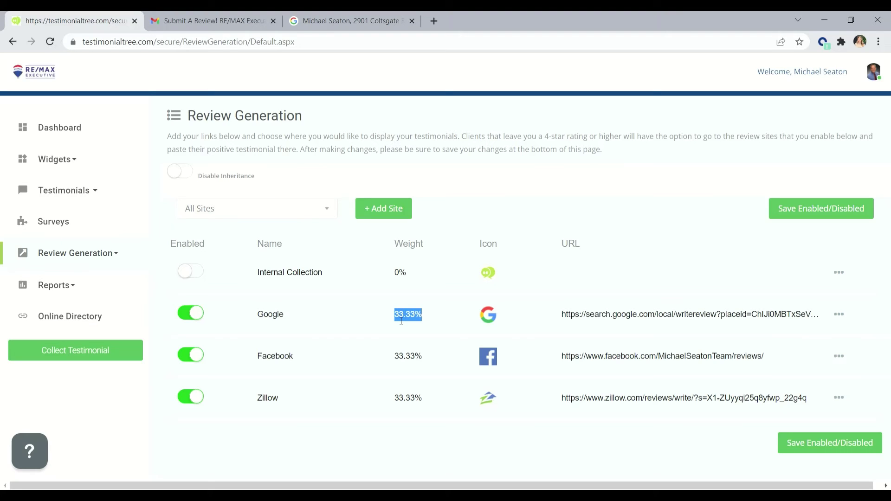
{"action": "left_click", "coordinate": [401, 320]}
{"action": "left_click_drag", "start_coordinate": [257, 320], "coordinate": [283, 319]}
{"action": "left_click_drag", "start_coordinate": [281, 399], "coordinate": [255, 401]}
{"action": "left_click", "coordinate": [447, 293]}
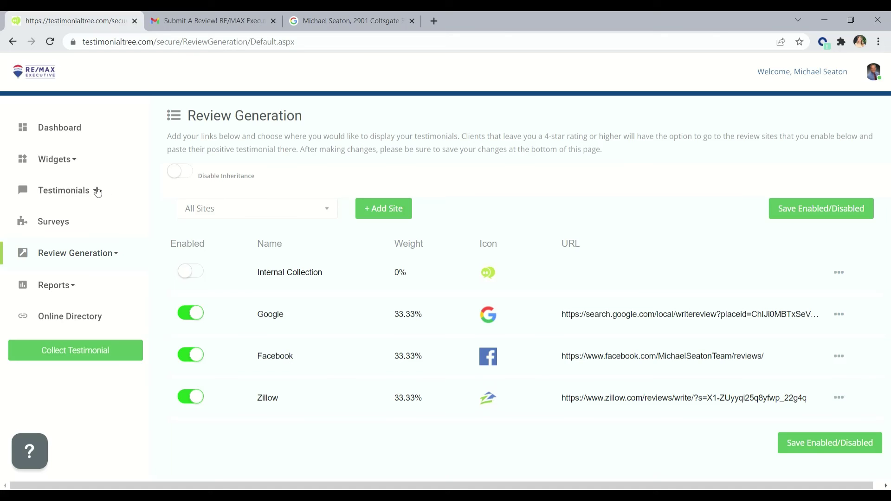
{"action": "left_click", "coordinate": [60, 195]}
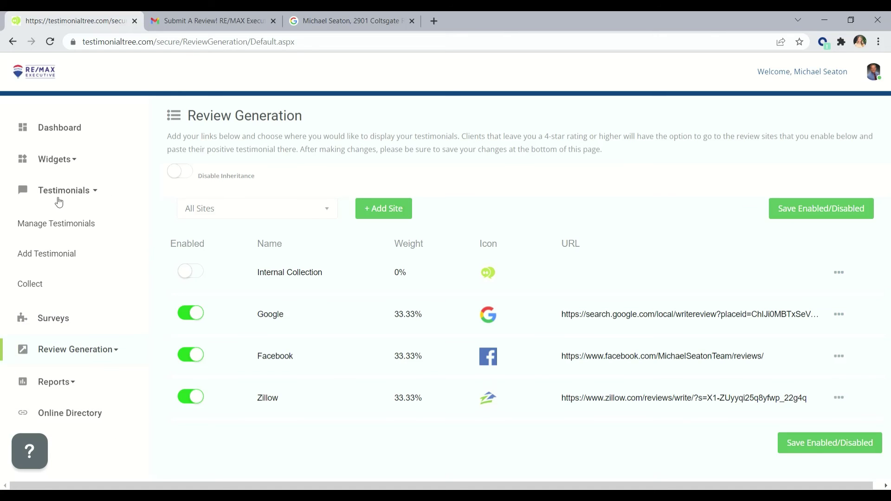
{"action": "left_click", "coordinate": [43, 230]}
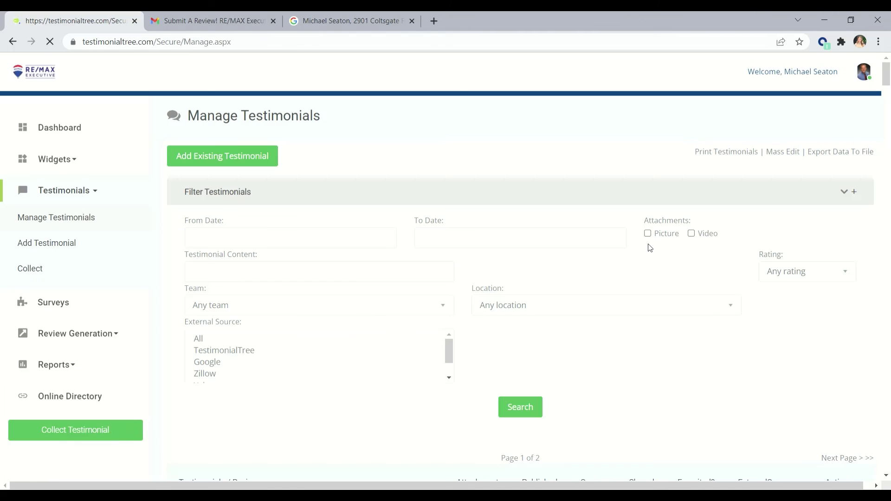
{"action": "scroll", "coordinate": [650, 248], "scroll_direction": "down", "scroll_amount": 3}
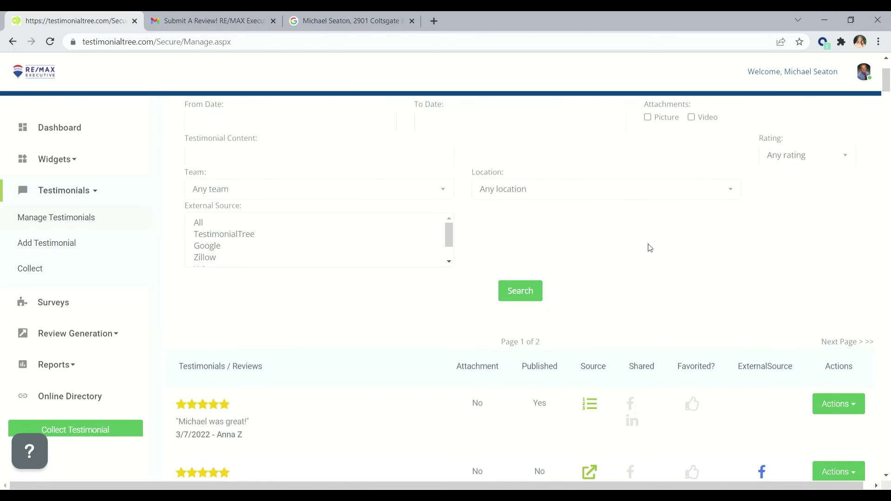
{"action": "scroll", "coordinate": [647, 239], "scroll_direction": "down", "scroll_amount": 3}
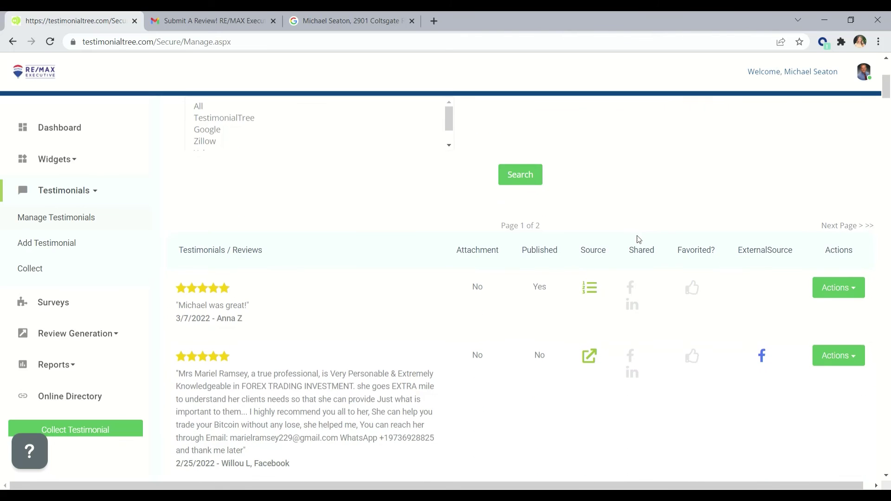
{"action": "scroll", "coordinate": [641, 236], "scroll_direction": "down", "scroll_amount": 1}
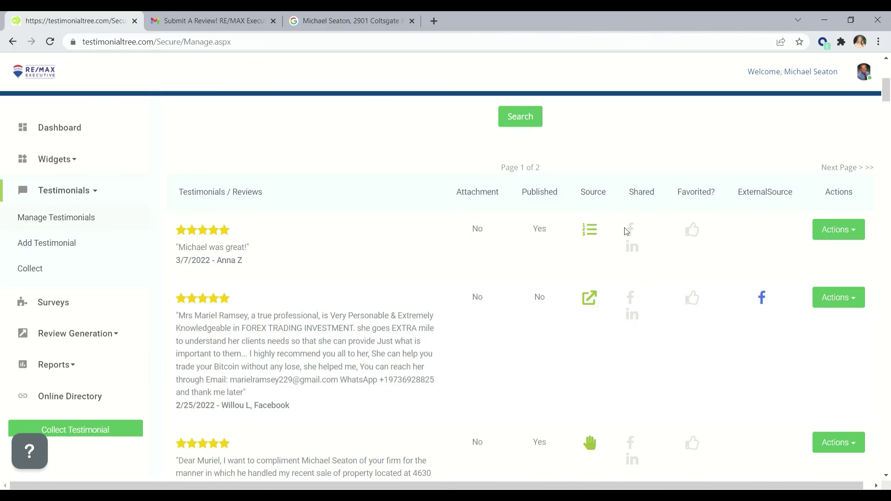
{"action": "left_click", "coordinate": [849, 234]}
{"action": "left_click", "coordinate": [788, 254]}
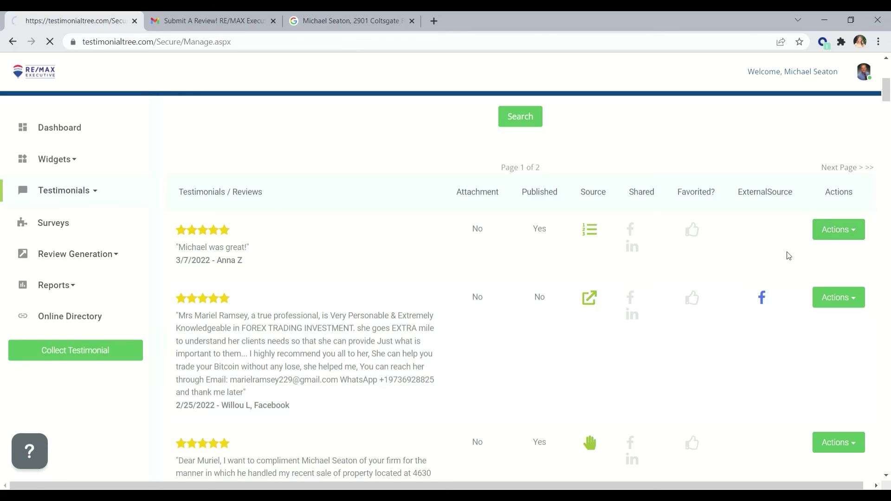